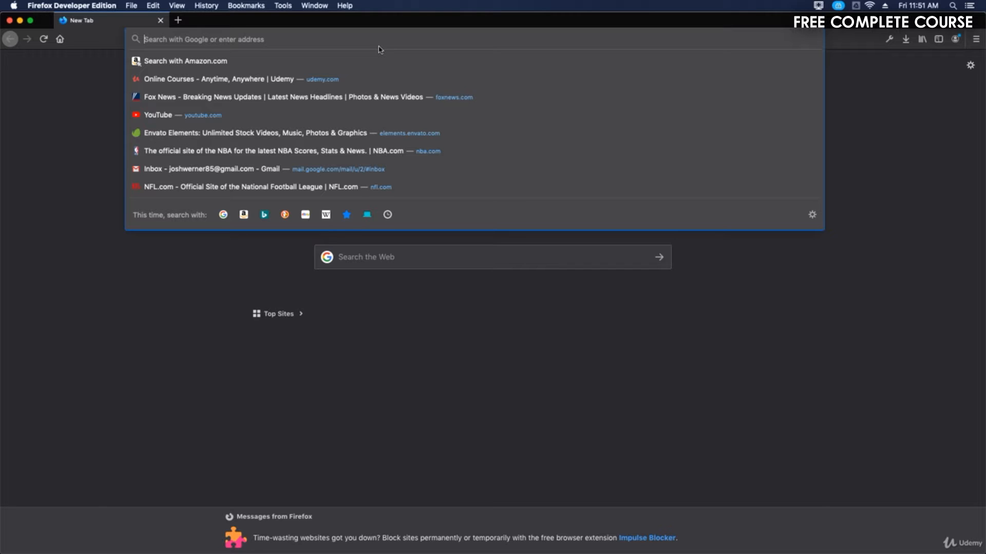
# Step: Go to python.org and open its Windows and Mac OS X download pages in separate new tabs
pyautogui.write('python.org')
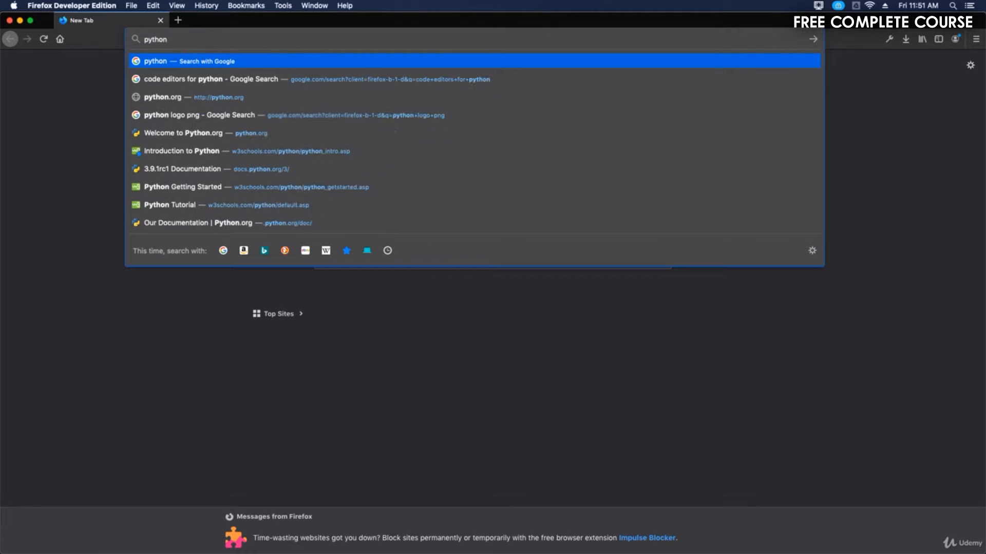
pyautogui.press('Return')
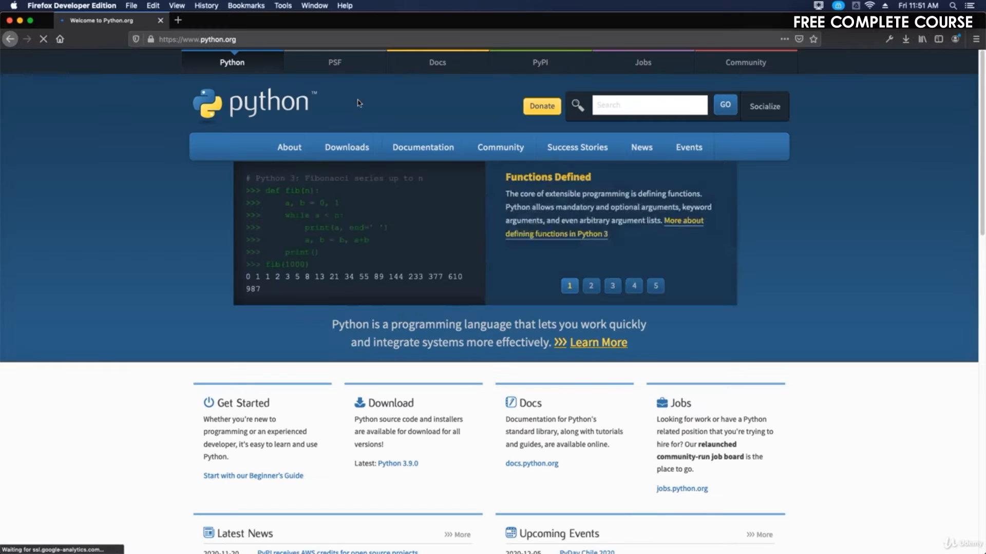
pyautogui.moveTo(356, 149)
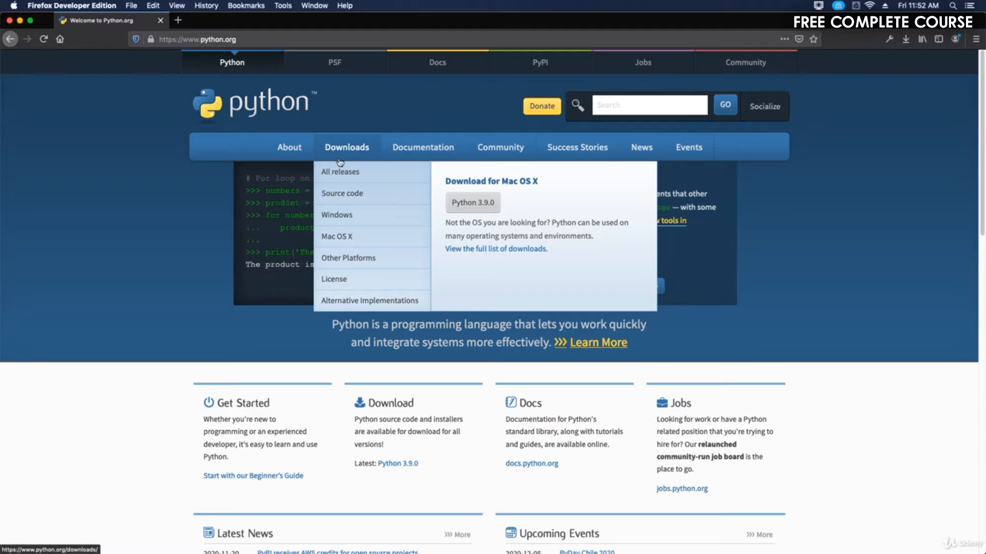
pyautogui.rightClick(343, 216)
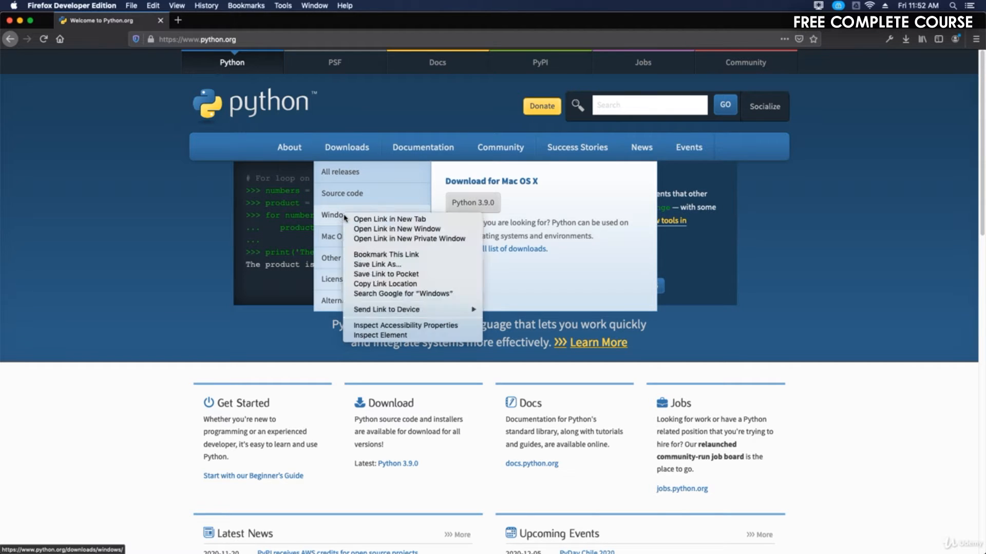
pyautogui.press('Return')
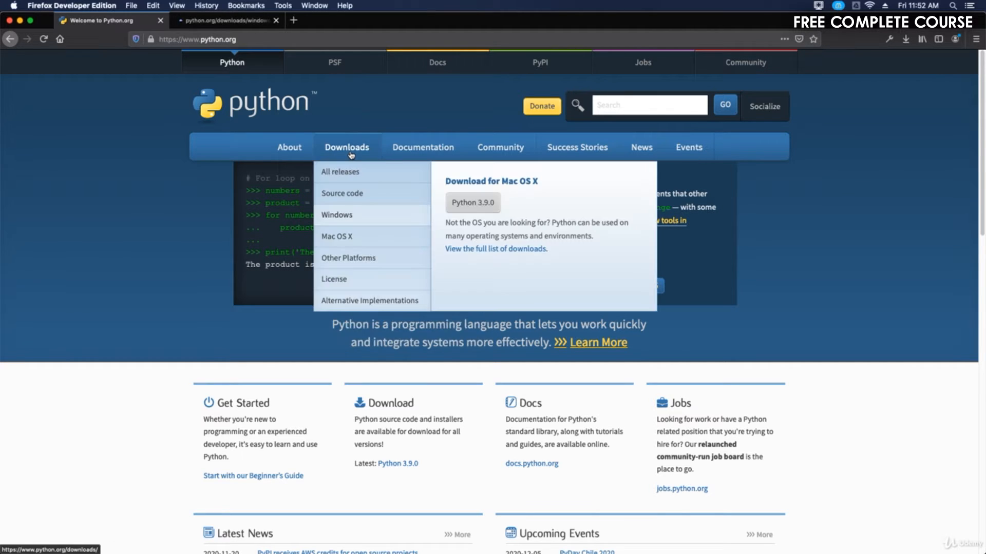
pyautogui.rightClick(349, 241)
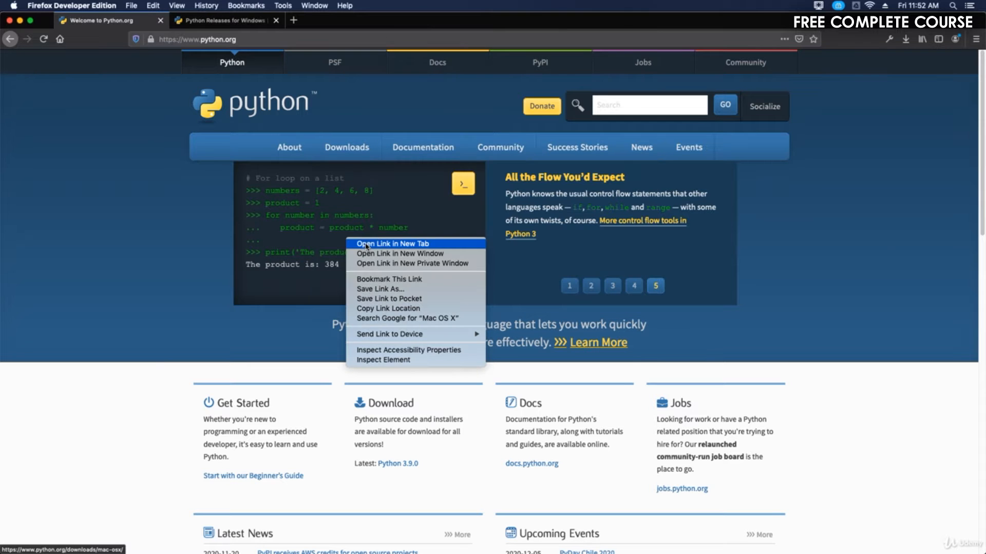
pyautogui.click(359, 244)
# Step: Look through the stable releases and pre-releases on the Python Releases for Windows page
pyautogui.click(226, 20)
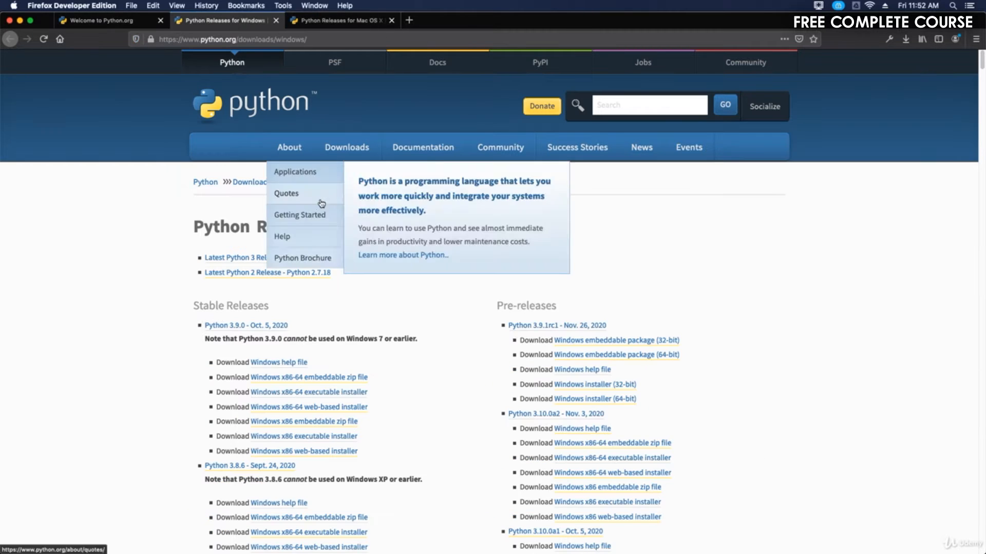
pyautogui.scroll(-2, 190, 241)
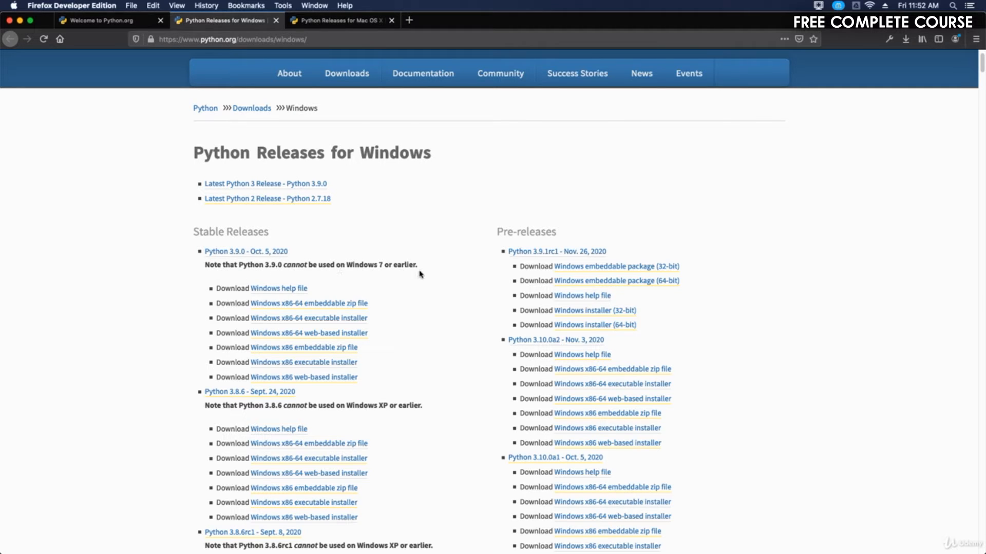
pyautogui.scroll(-5, 420, 273)
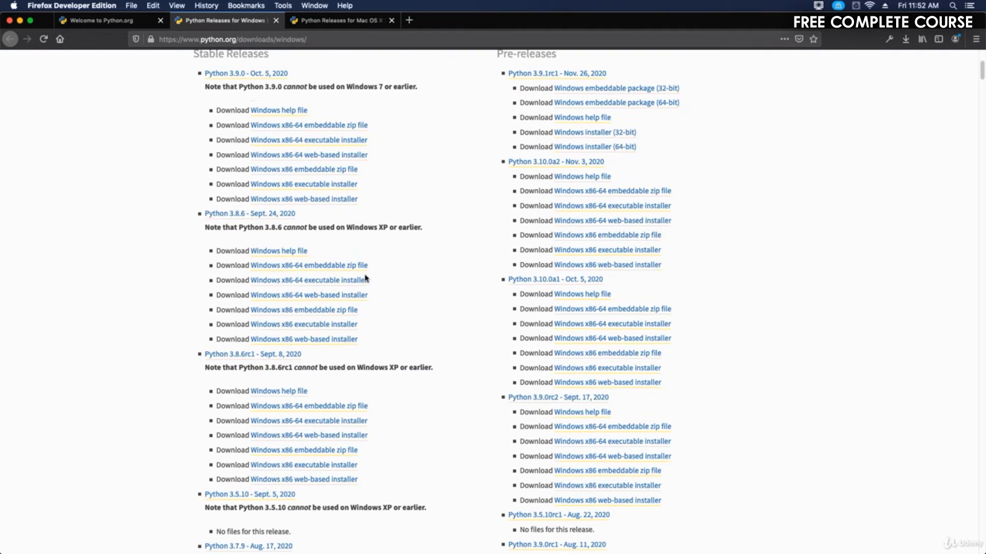
pyautogui.scroll(-3, 308, 260)
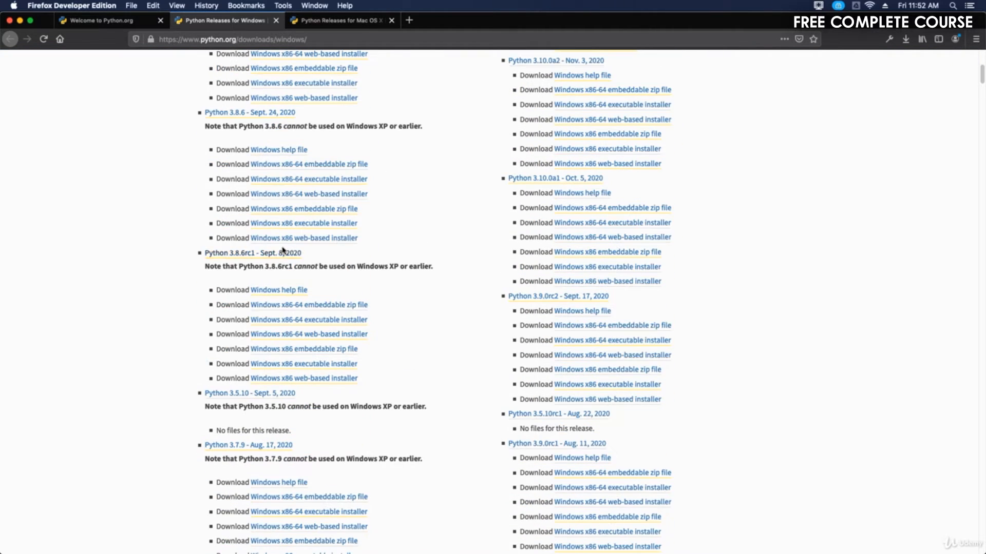
pyautogui.scroll(-4, 377, 279)
pyautogui.scroll(12, 368, 275)
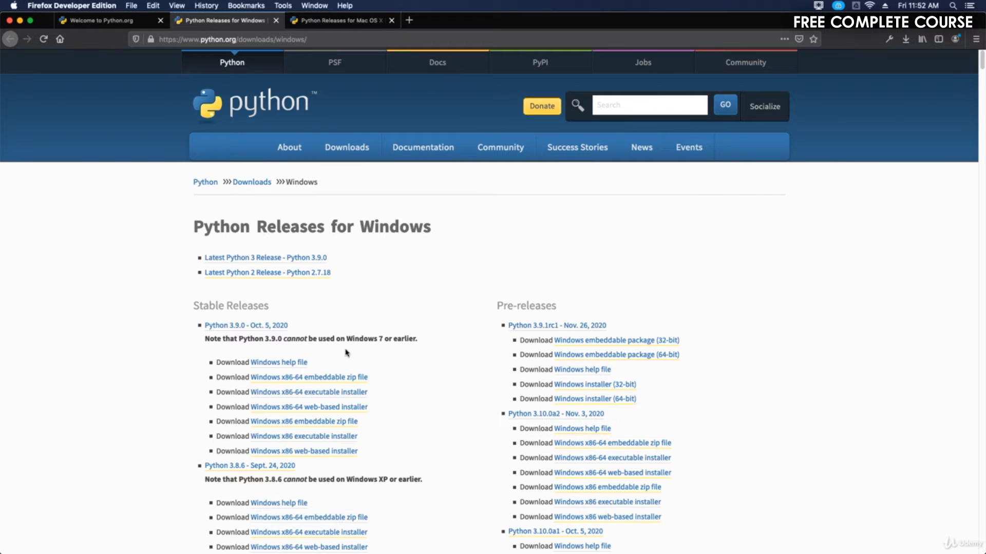
pyautogui.scroll(-3, 254, 341)
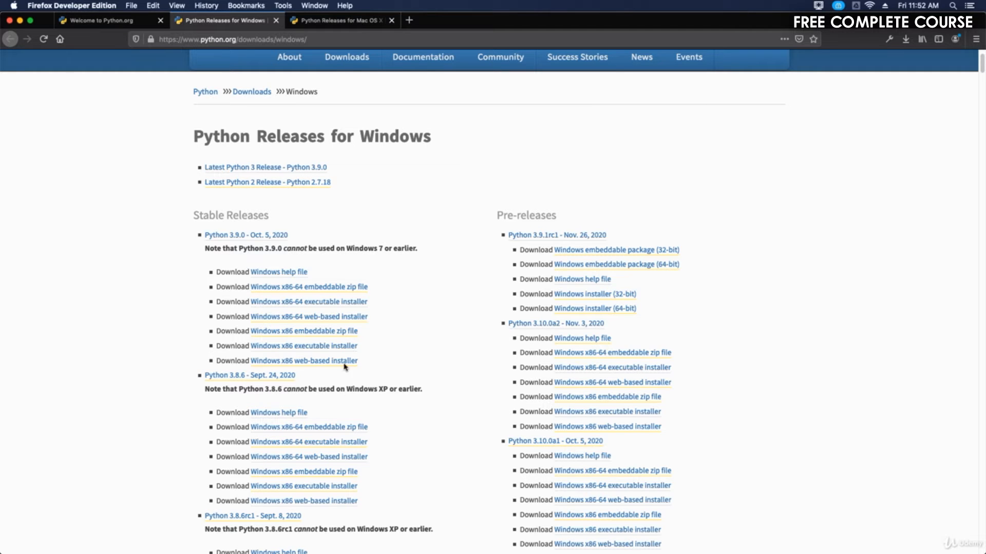
pyautogui.scroll(-2, 292, 390)
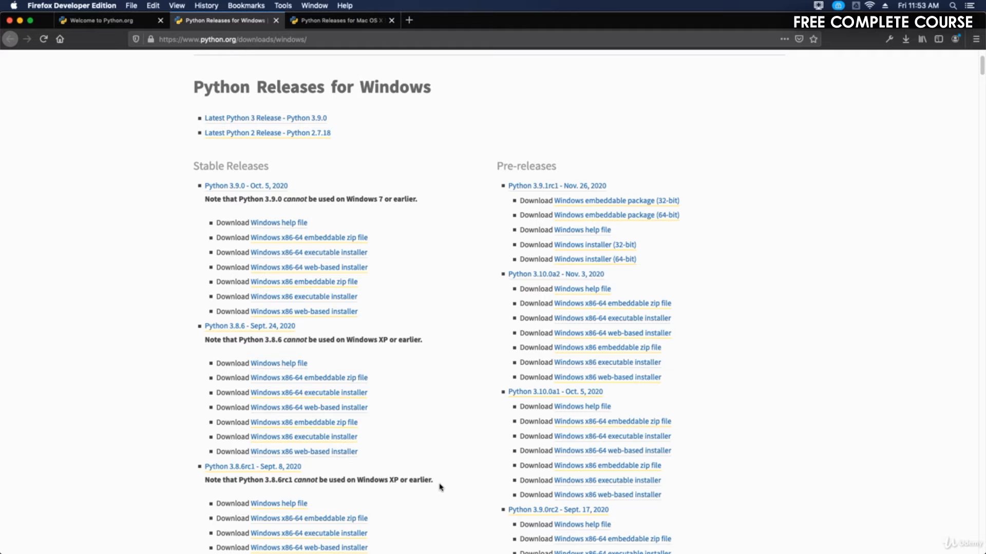
pyautogui.scroll(-15, 321, 300)
pyautogui.scroll(20, 323, 294)
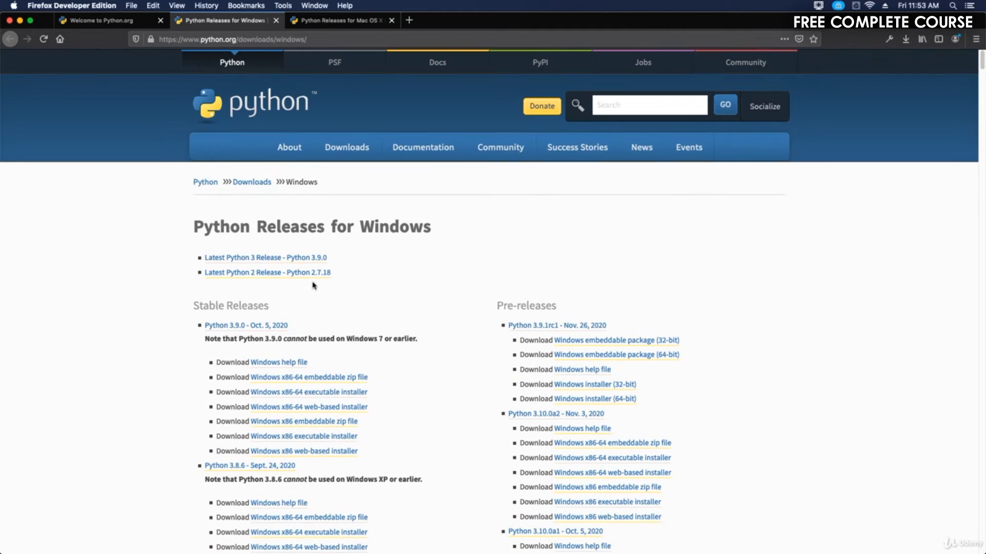
# Step: Open the latest Python 3 release page, Python 3.9.0, and find its table of downloadable files
pyautogui.click(276, 262)
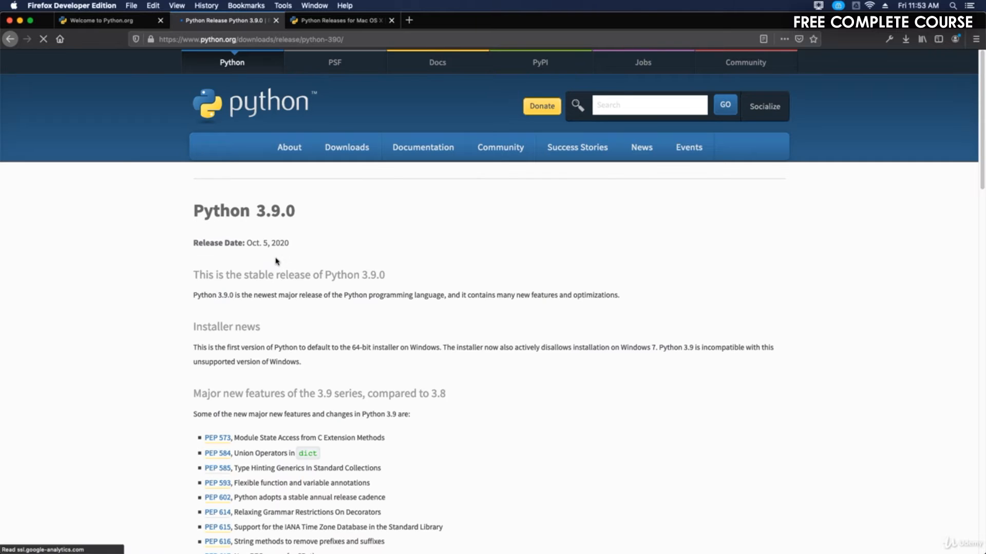
pyautogui.scroll(-3, 276, 291)
pyautogui.scroll(-4, 275, 290)
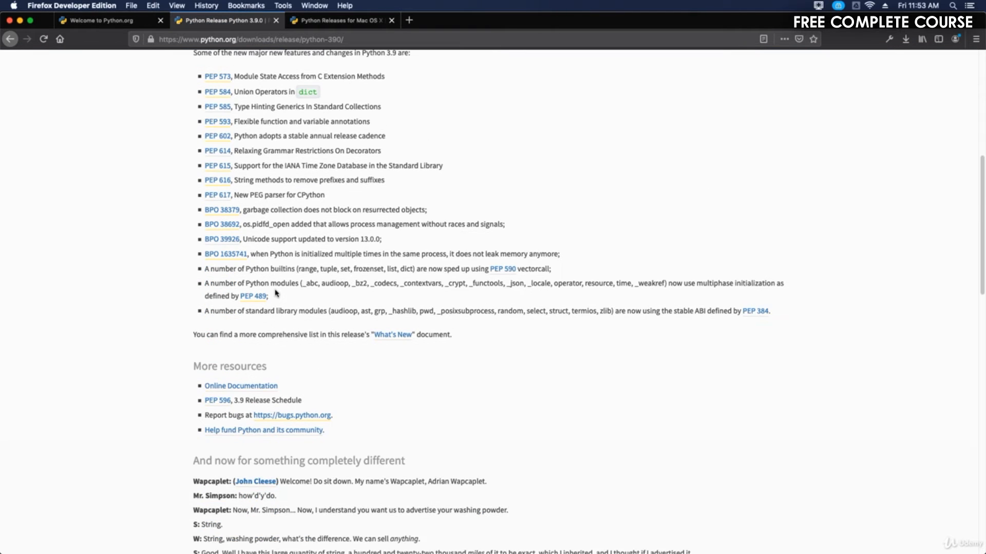
pyautogui.scroll(-8, 276, 294)
pyautogui.scroll(15, 277, 292)
pyautogui.scroll(-15, 278, 291)
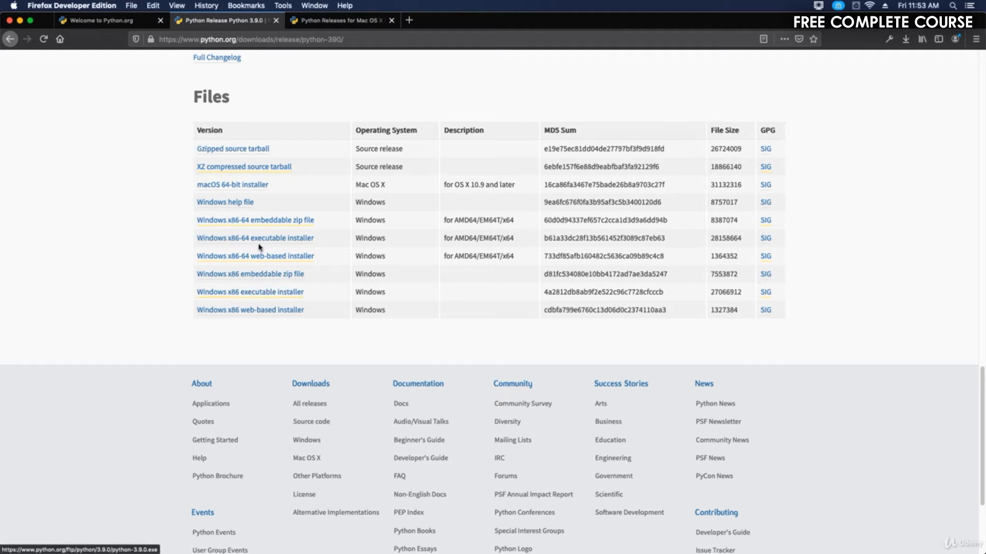
# Step: Save the macOS 64-bit installer python-3.9.0-macosx10.9.pkg and launch it from the Downloads folder
pyautogui.click(245, 189)
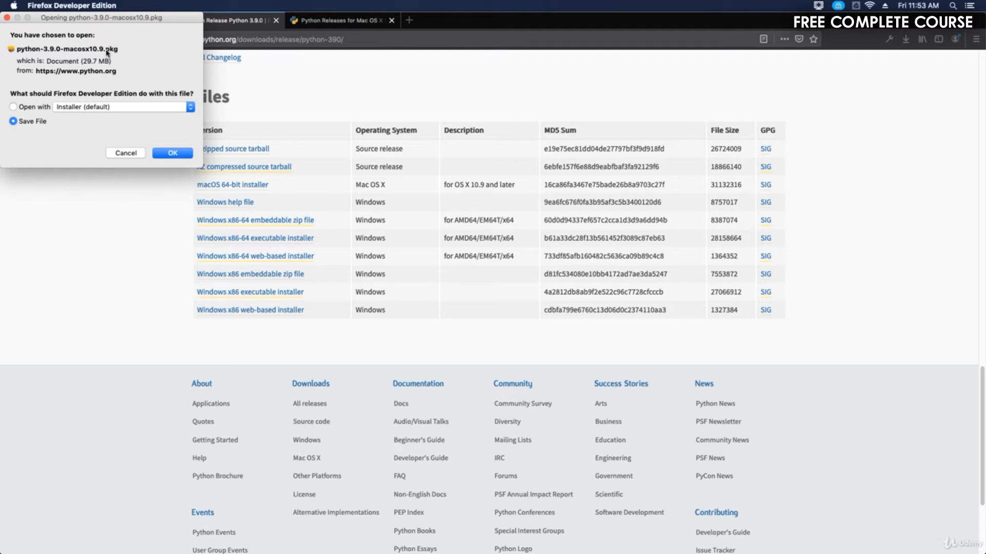
pyautogui.click(173, 153)
pyautogui.click(906, 40)
pyautogui.click(903, 65)
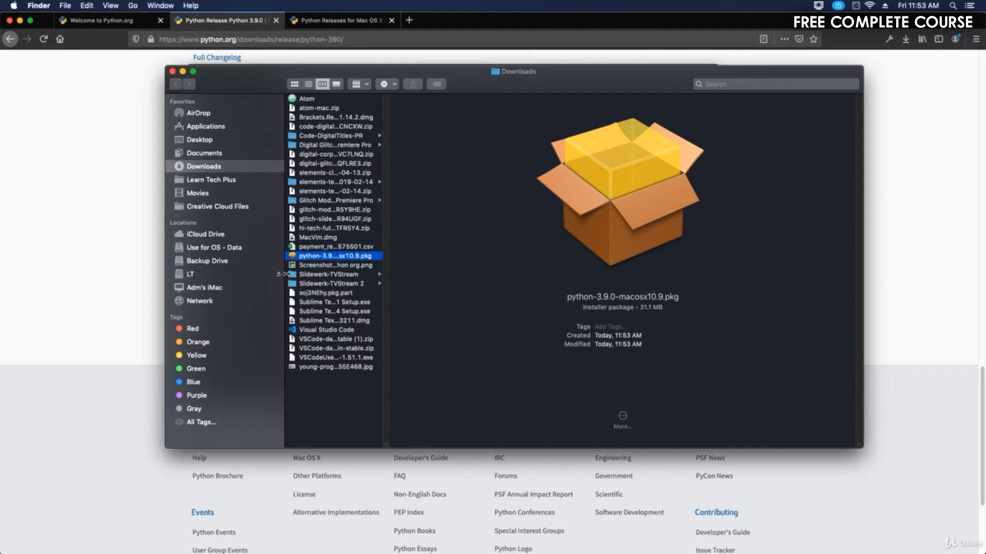
pyautogui.click(314, 258)
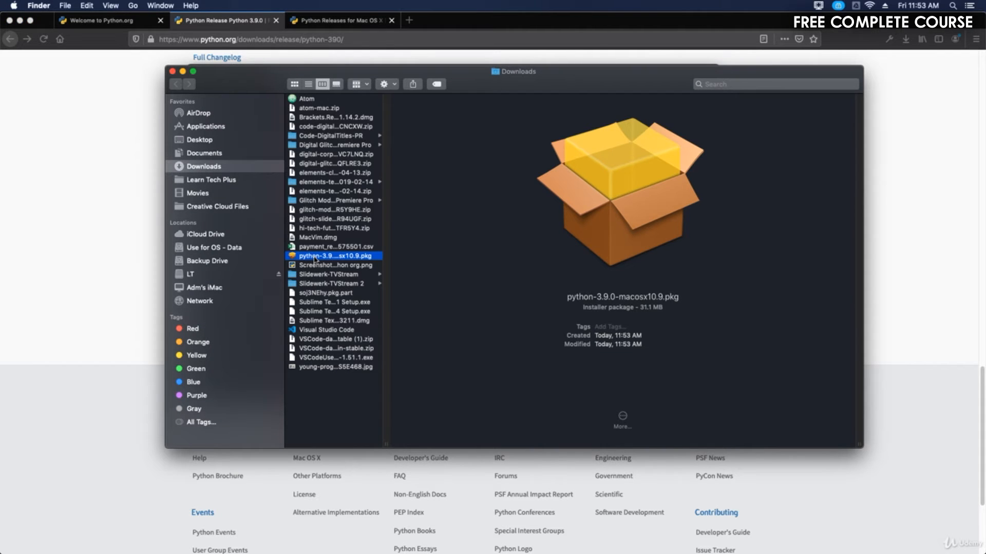
pyautogui.doubleClick(314, 257)
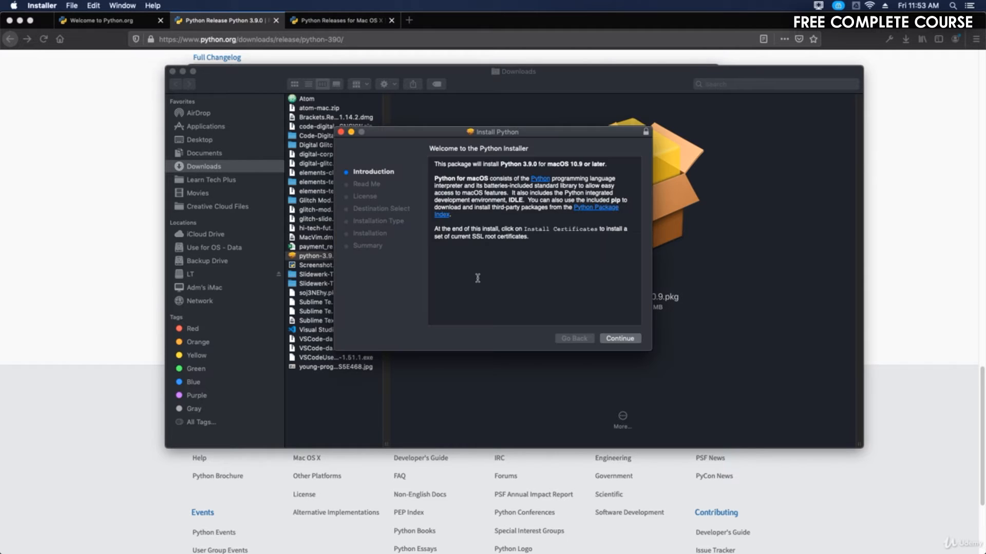
# Step: Proceed through the Python installer, agree to the software license, and authorize the installation with the account password
pyautogui.click(620, 339)
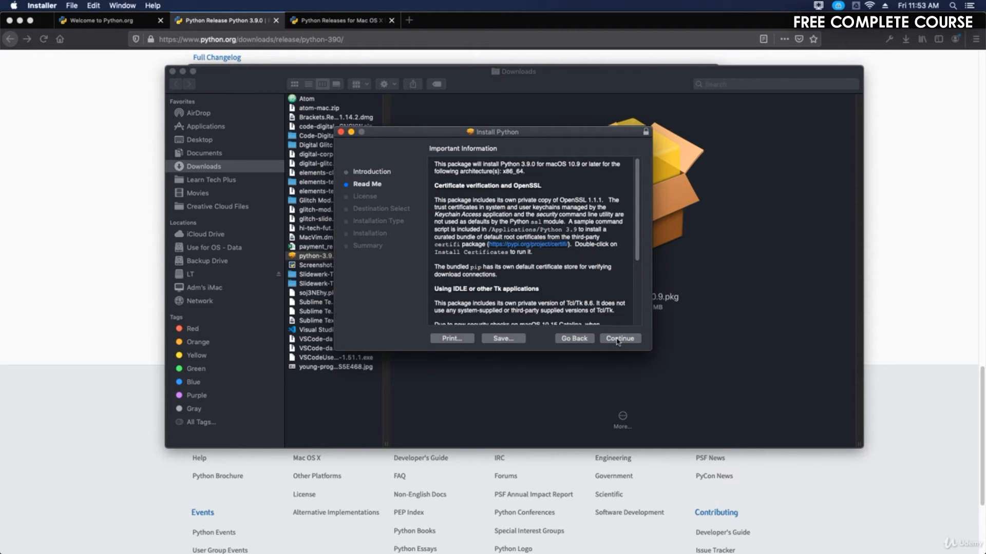
pyautogui.click(619, 339)
pyautogui.click(619, 339)
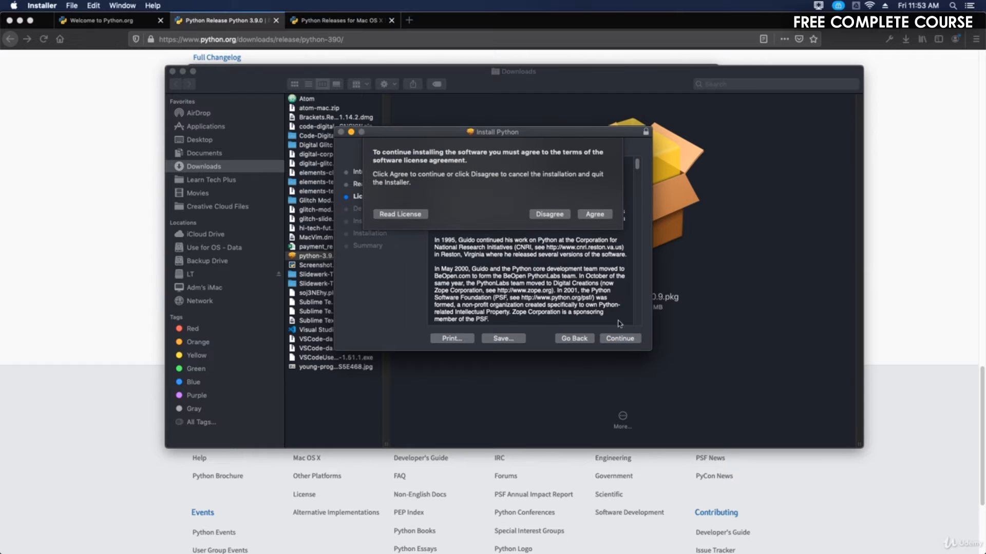
pyautogui.click(601, 216)
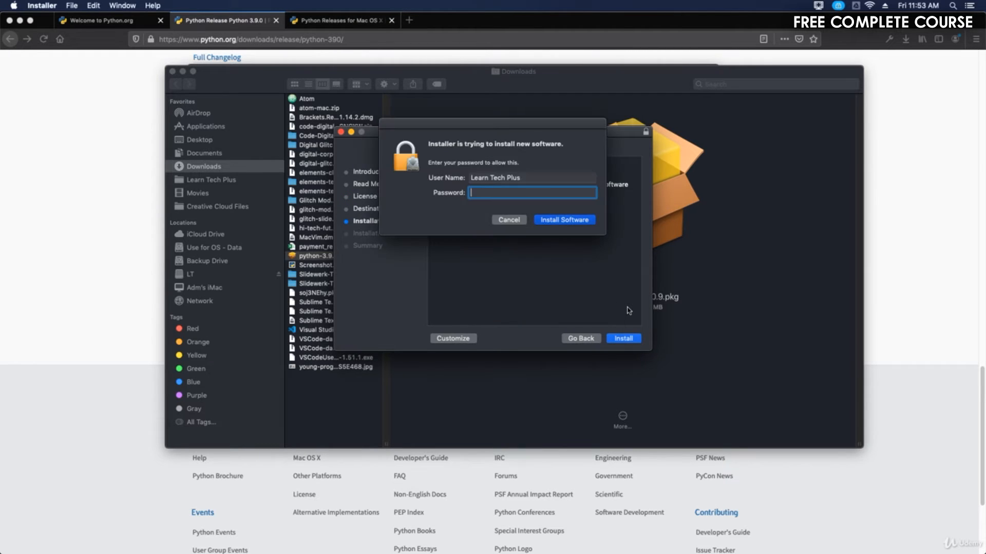
pyautogui.write('*********')
pyautogui.press('Return')
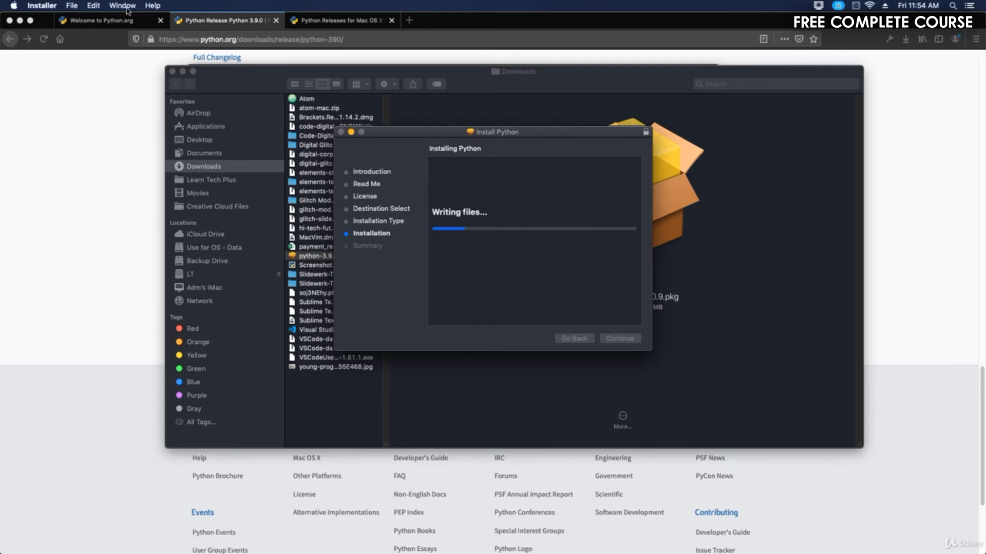
# Step: Close the leftover Downloads and course folder windows and place the Python 3.9 folder and installer windows side by side
pyautogui.click(172, 72)
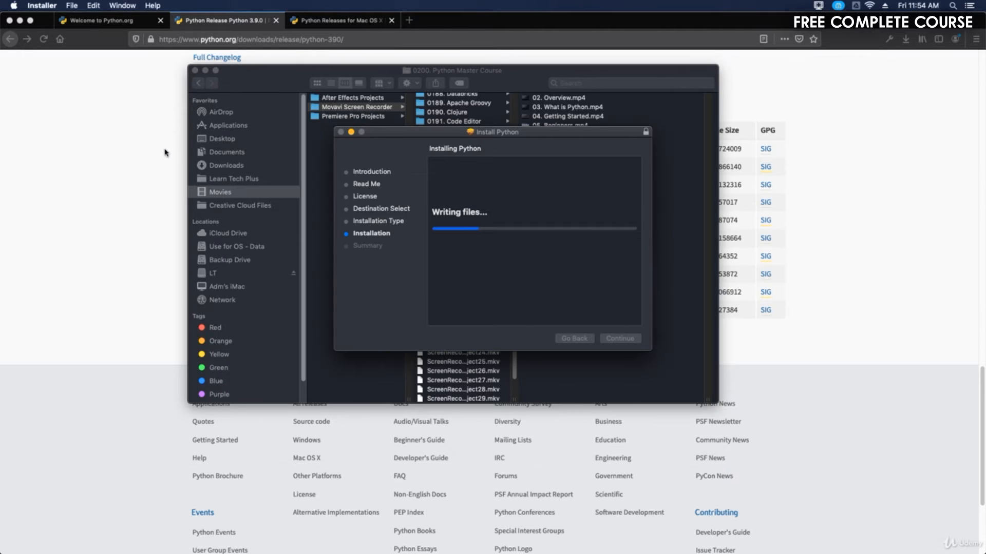
pyautogui.press('super+w')
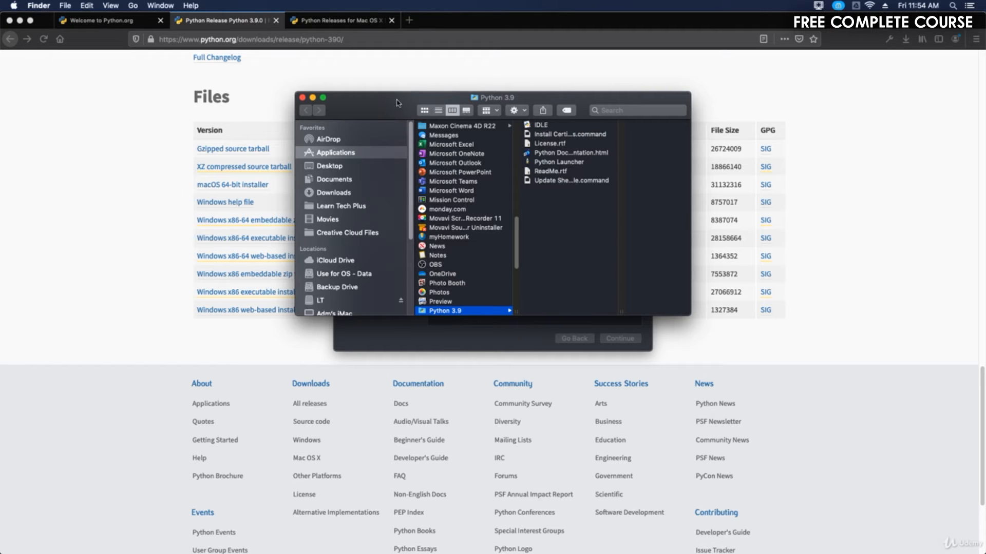
pyautogui.moveTo(394, 106); pyautogui.dragTo(248, 103)
pyautogui.click(596, 145)
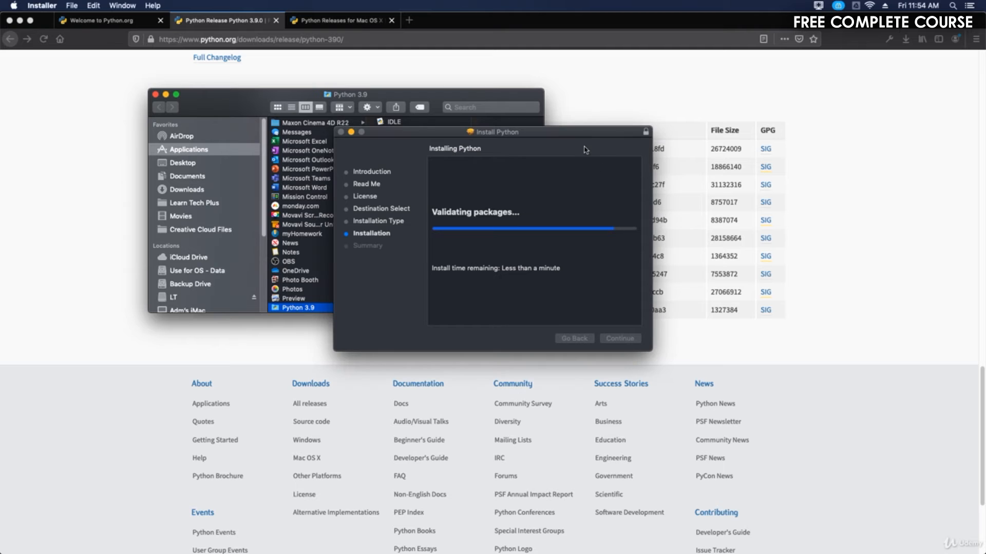
pyautogui.moveTo(579, 128); pyautogui.dragTo(805, 99)
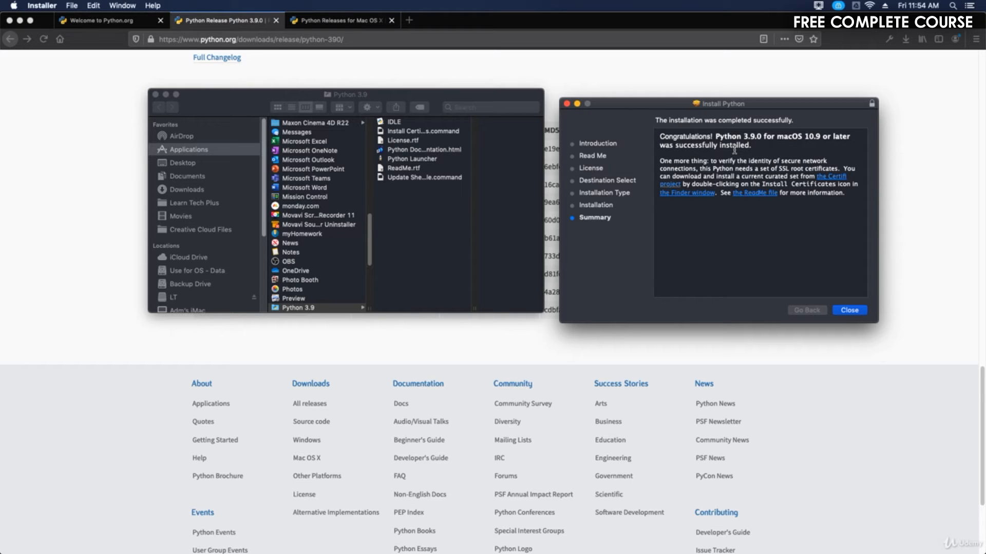
# Step: Close the Python installer and move its package to the Trash
pyautogui.click(845, 310)
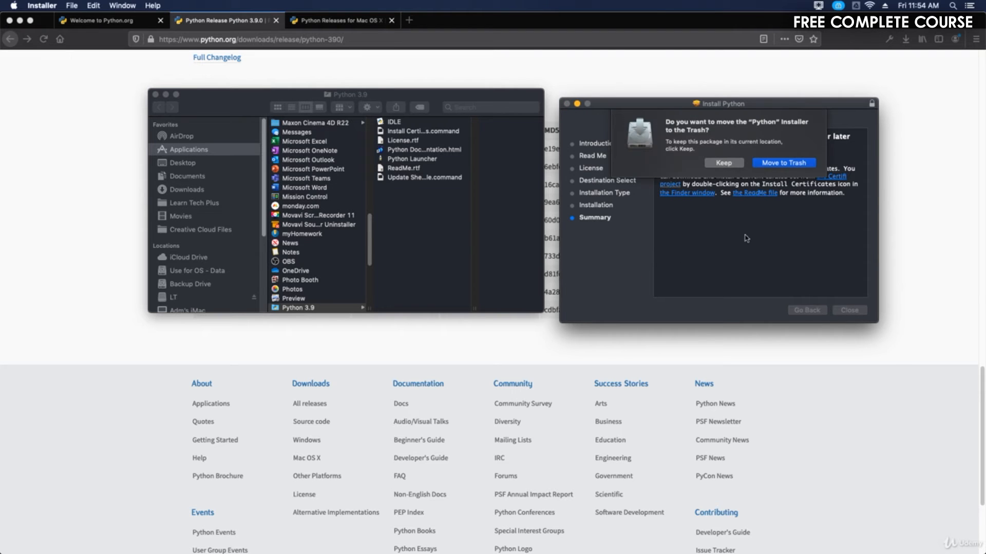
pyautogui.click(771, 163)
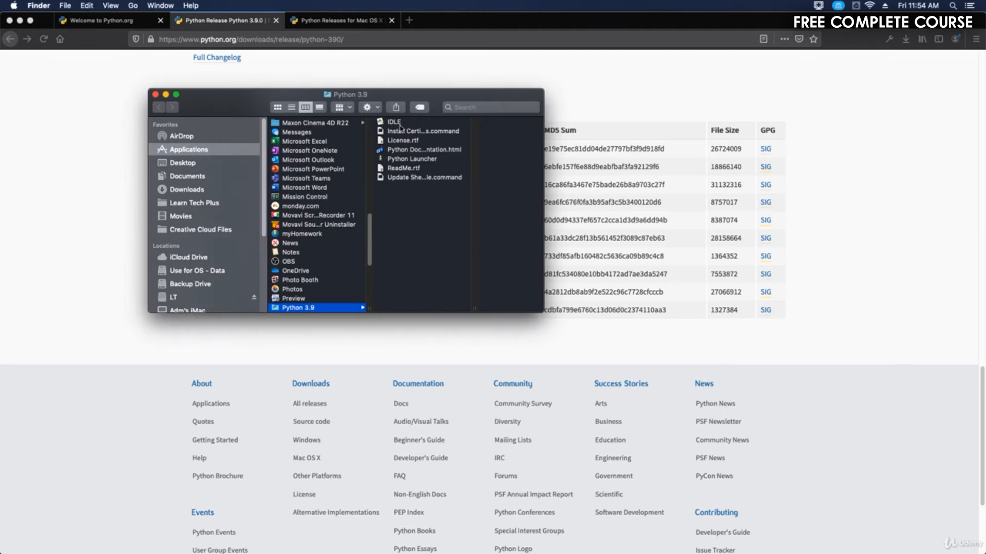
# Step: Open Python Launcher from the Python 3.9 folder, move its preferences window aside, and launch IDLE
pyautogui.click(399, 160)
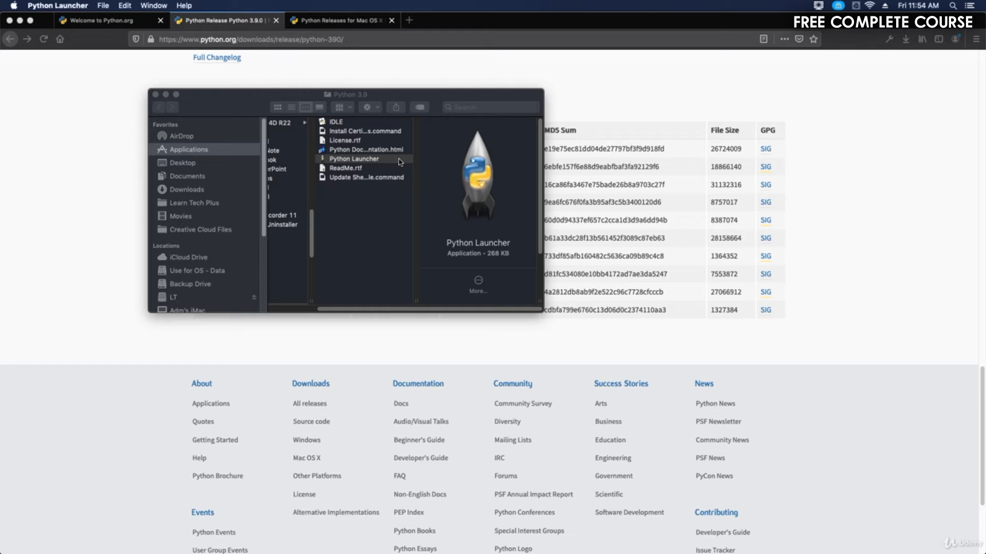
pyautogui.moveTo(251, 166); pyautogui.dragTo(217, 82)
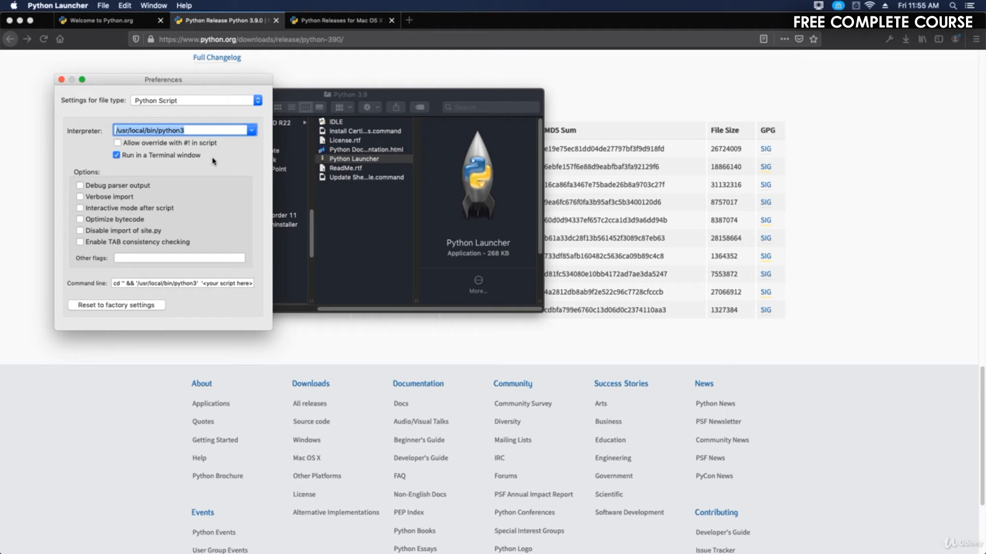
pyautogui.click(348, 124)
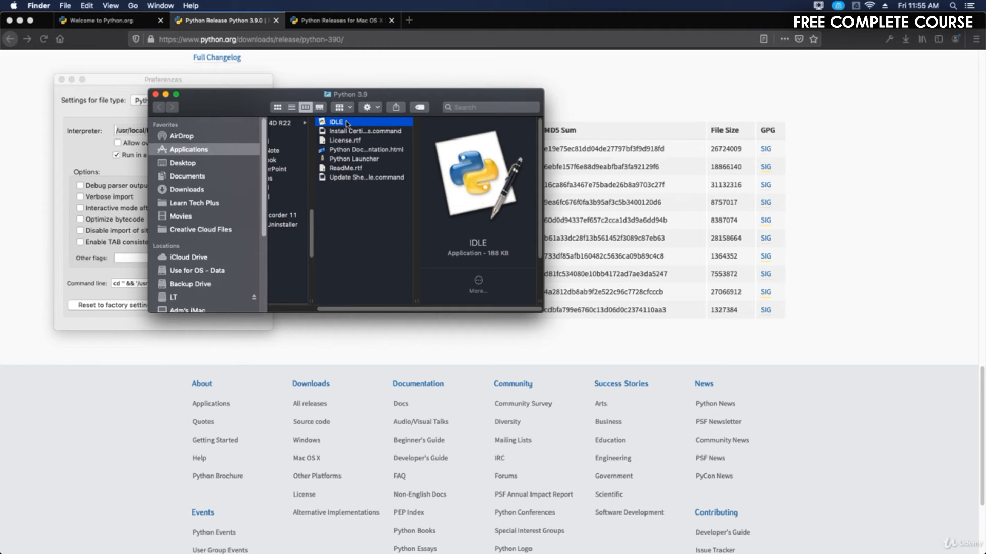
pyautogui.doubleClick(347, 124)
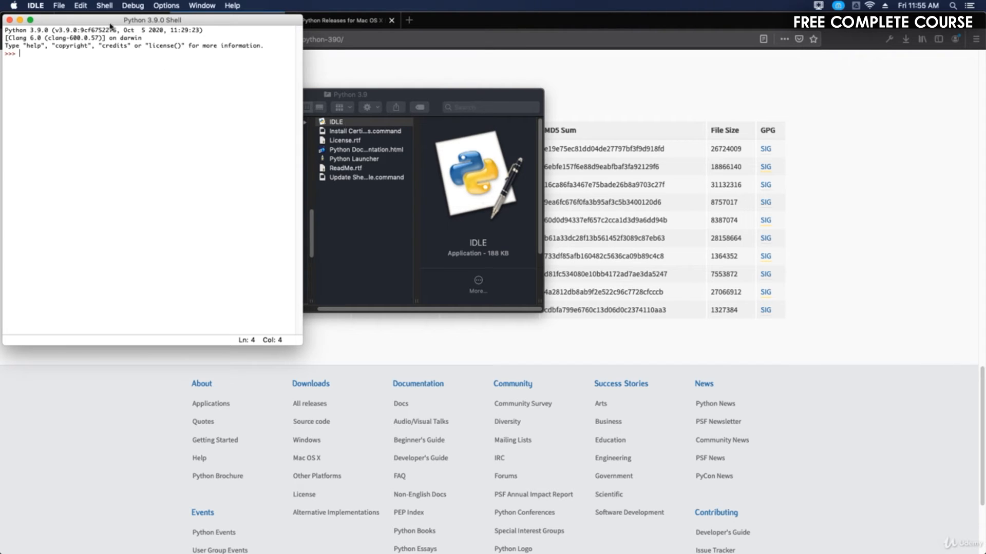
# Step: Enlarge the Python 3.9.0 Shell window to fill the screen
pyautogui.doubleClick(113, 23)
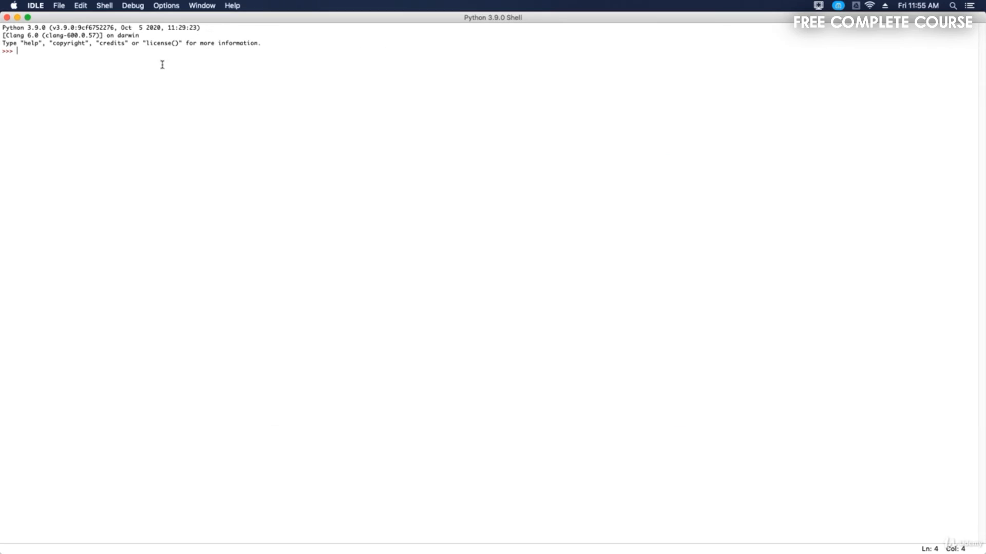
pyautogui.doubleClick(240, 19)
pyautogui.moveTo(239, 19); pyautogui.dragTo(439, 71)
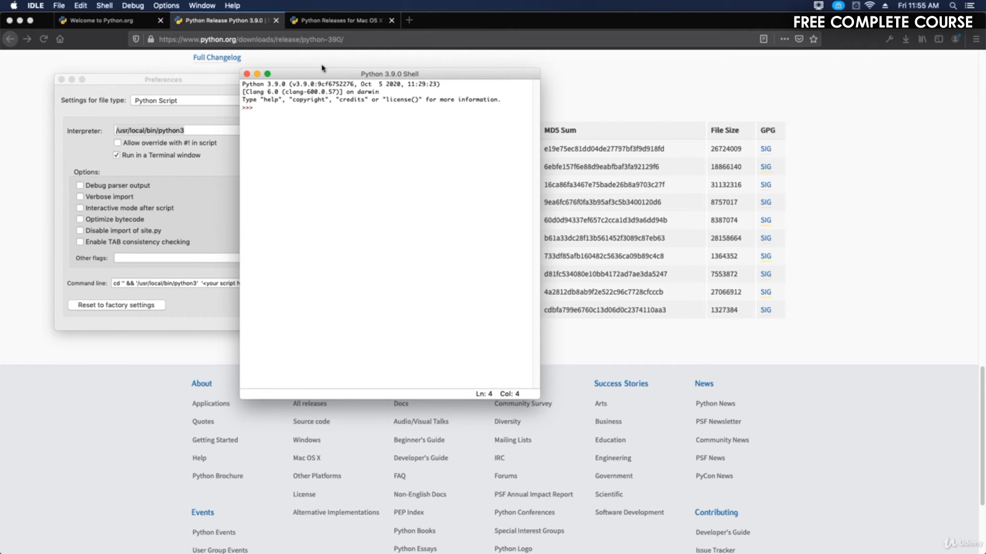
pyautogui.doubleClick(318, 75)
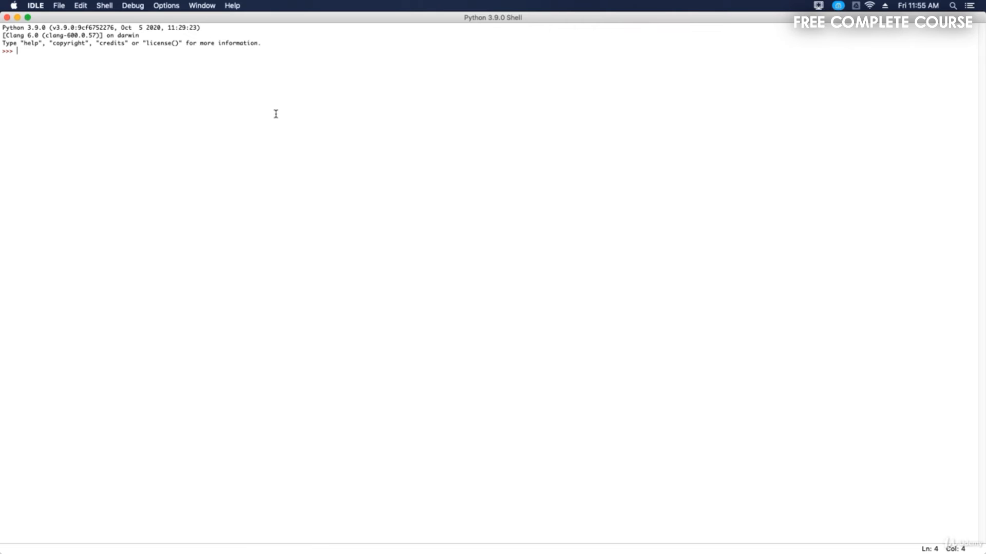
pyautogui.write('ppr')
pyautogui.press('BackSpace')
pyautogui.write('rint')
pyautogui.press('BackSpace')
pyautogui.press('BackSpace')
pyautogui.press('BackSpace')
pyautogui.press('BackSpace')
# Step: Run the expression 1+2 and the statement print("Hello World") in the Python shell
pyautogui.write('1+2')
pyautogui.write('print("He')
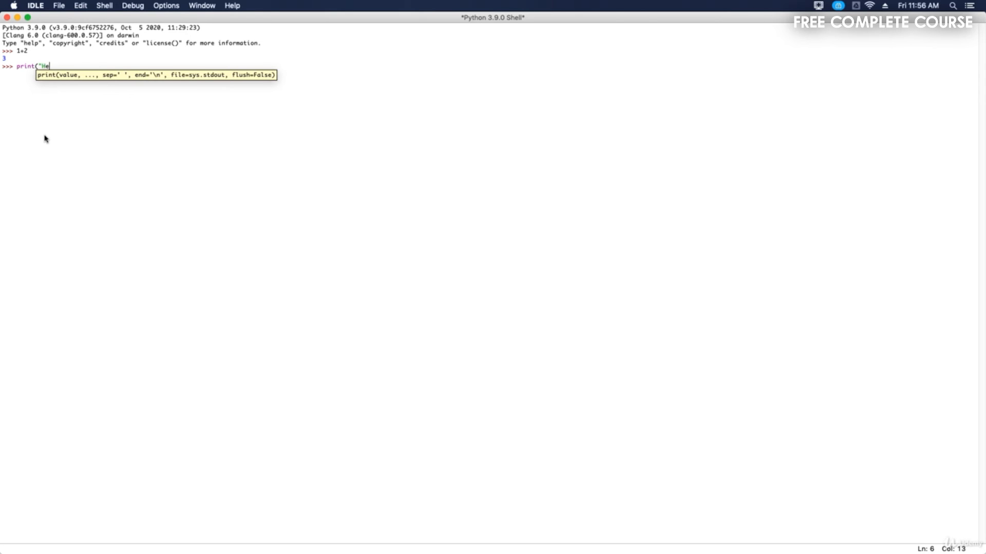
pyautogui.write('llo World")')
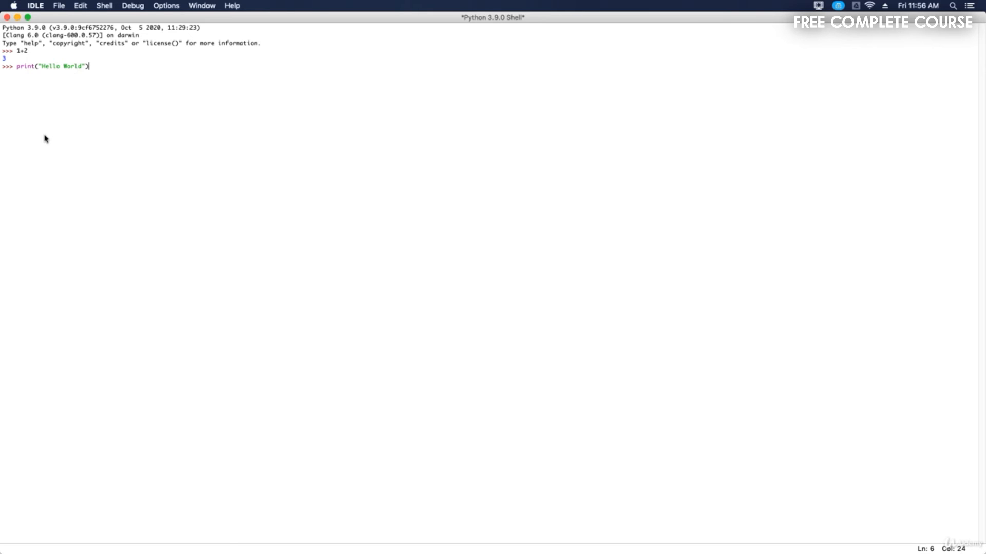
pyautogui.press('Return')
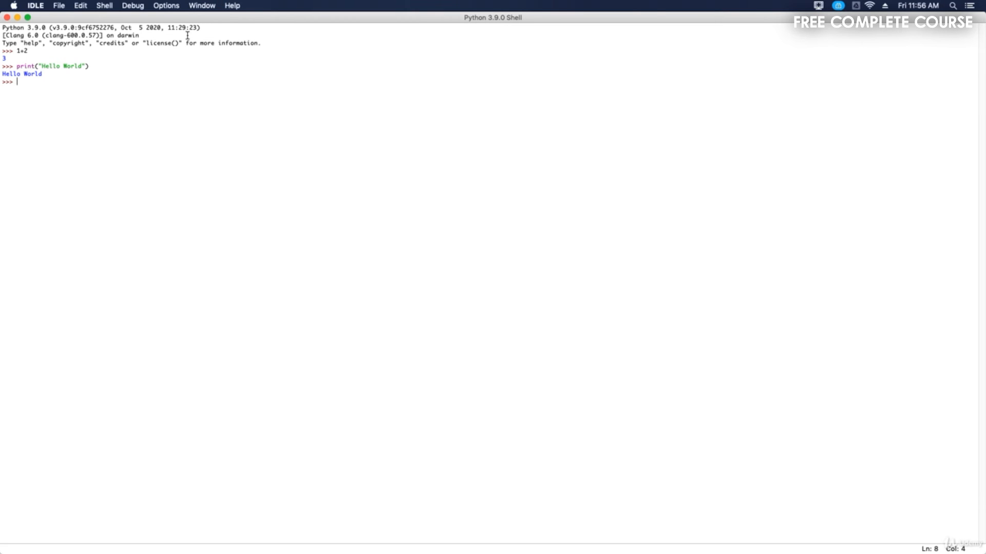
# Step: Open the debugger to view its stack and locals in Debug Control, and close it again
pyautogui.click(134, 6)
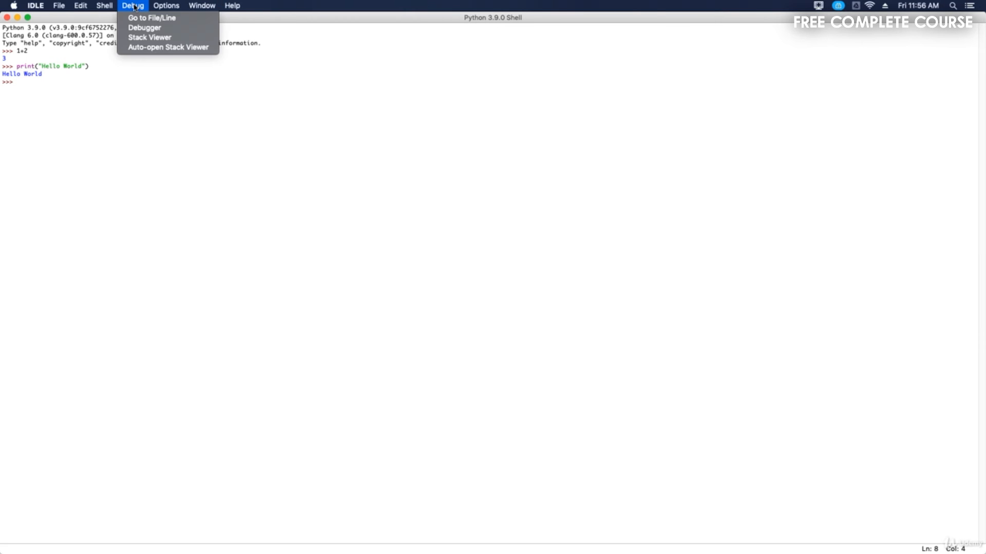
pyautogui.click(146, 33)
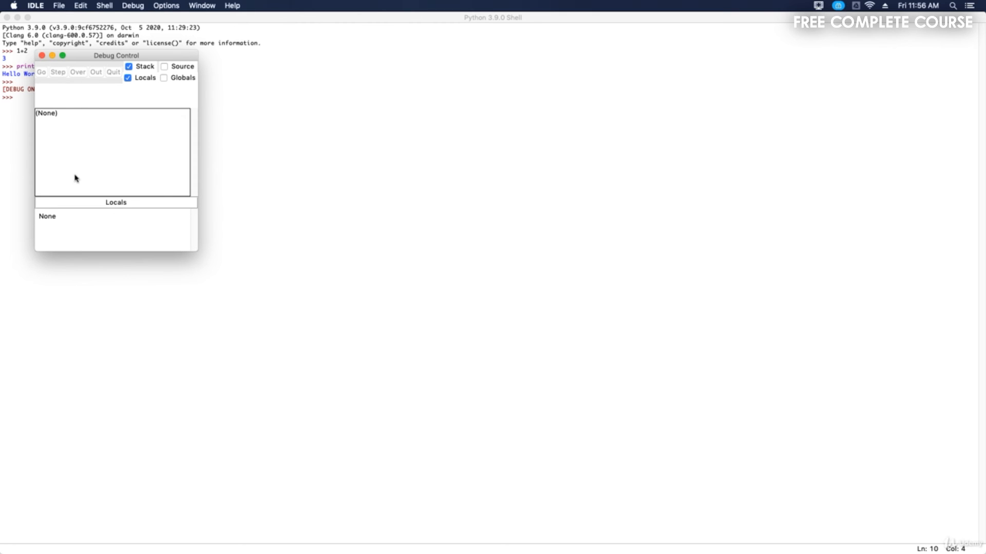
pyautogui.click(48, 115)
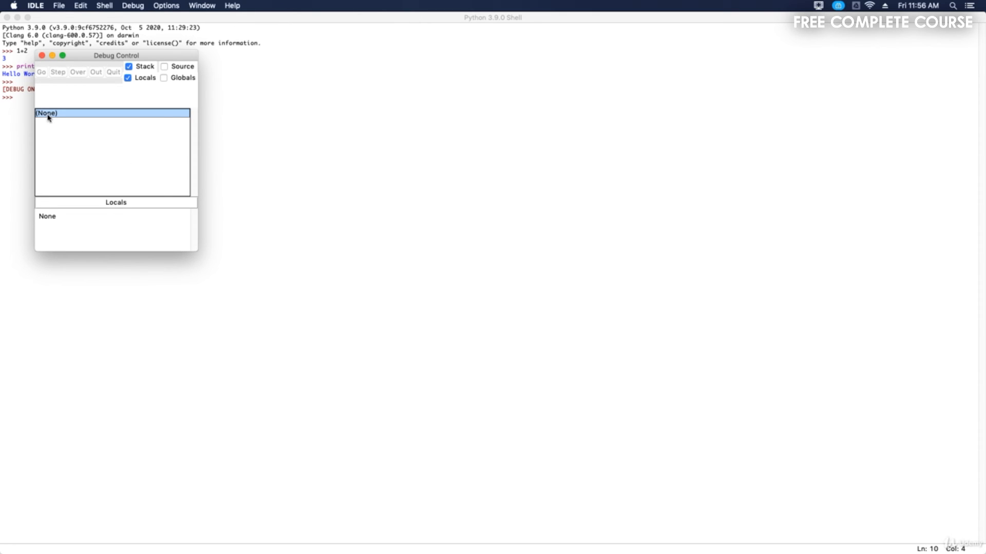
pyautogui.click(41, 55)
pyautogui.click(165, 5)
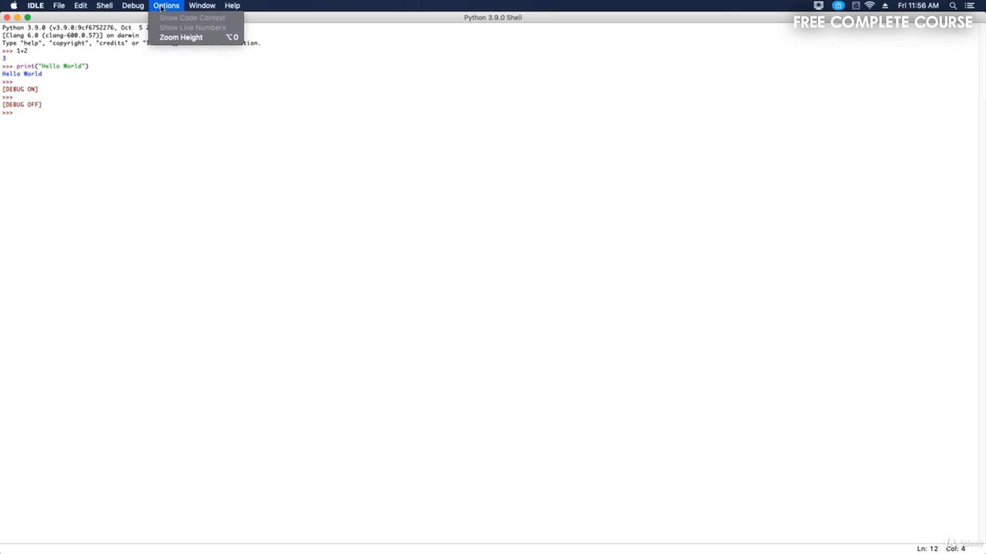
pyautogui.moveTo(126, 7)
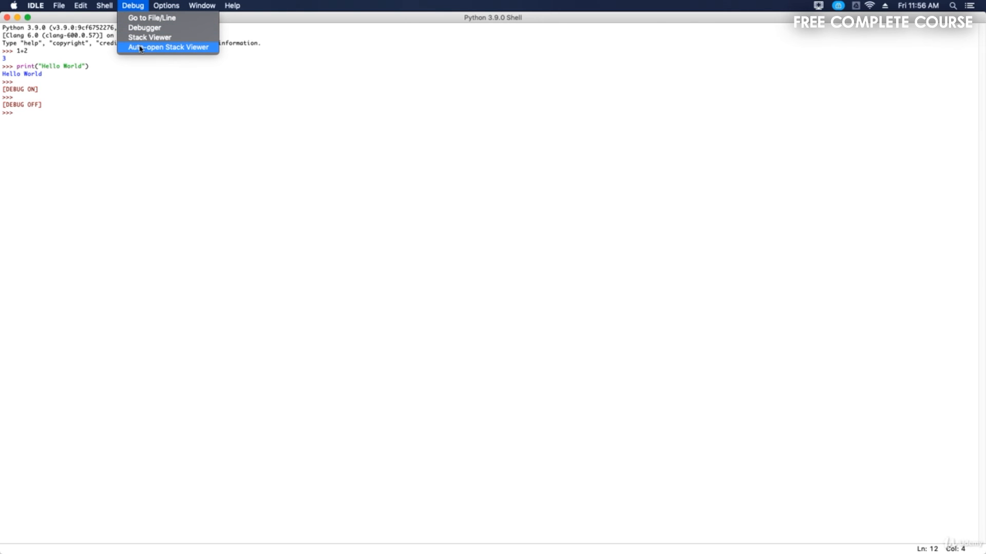
pyautogui.moveTo(202, 5)
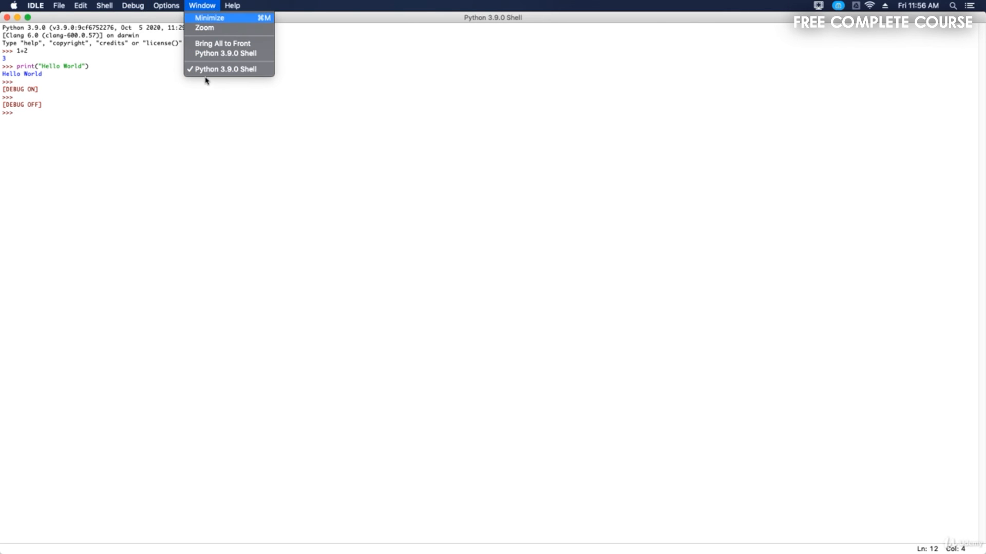
pyautogui.moveTo(242, 6)
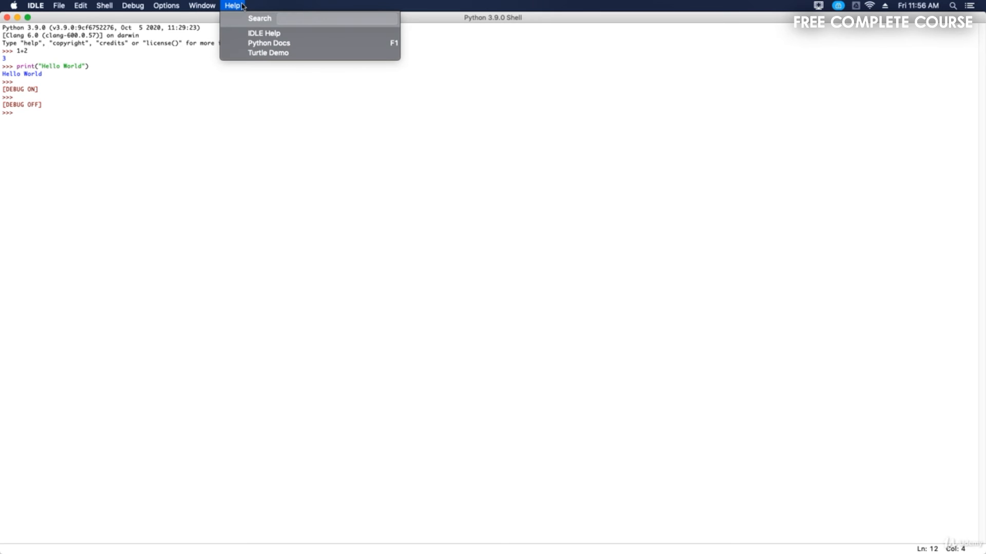
pyautogui.click(251, 155)
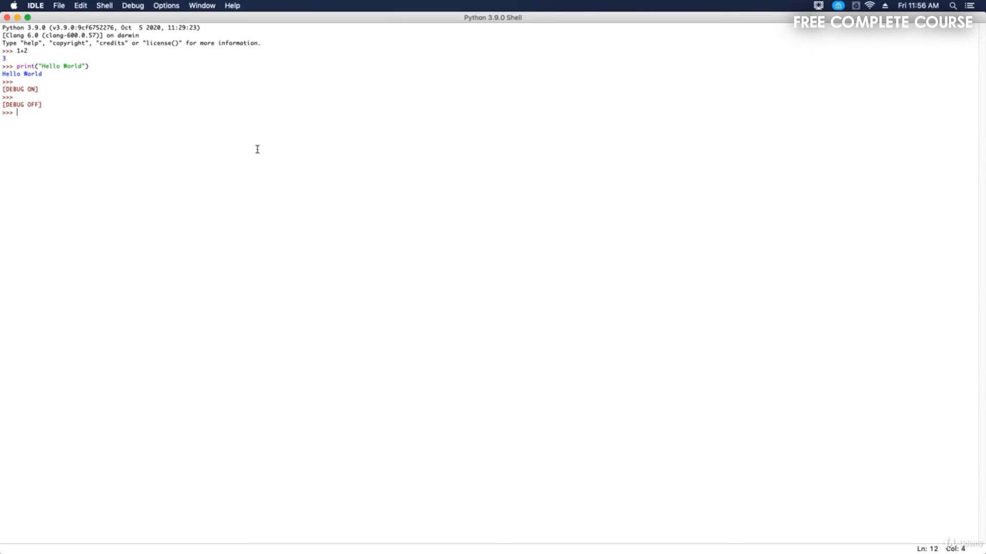